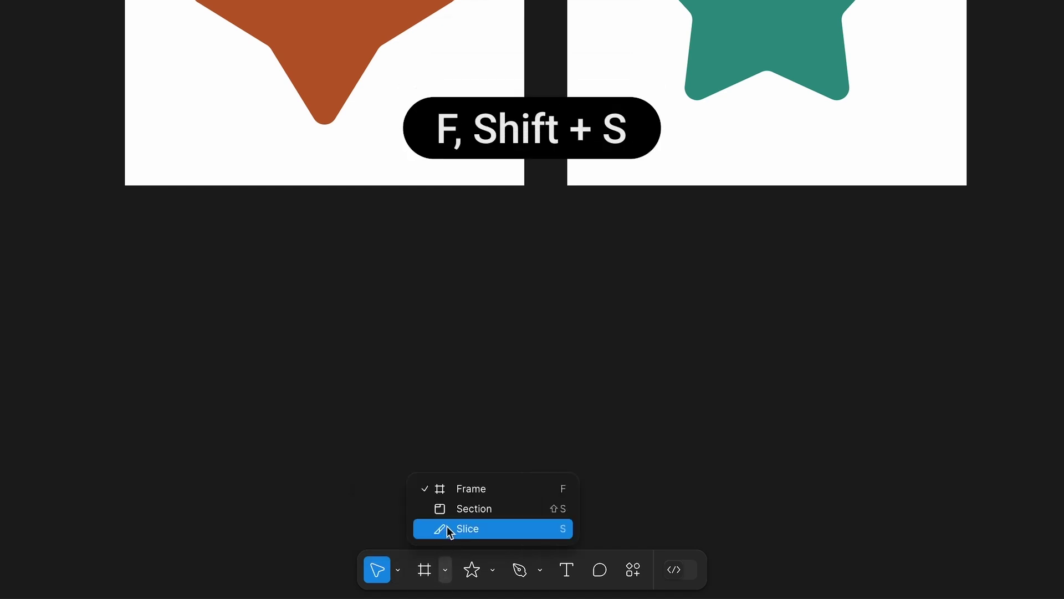
Review Section and Slice in the frame tool dropdown, then pick Frame (F)
left_click(448, 490)
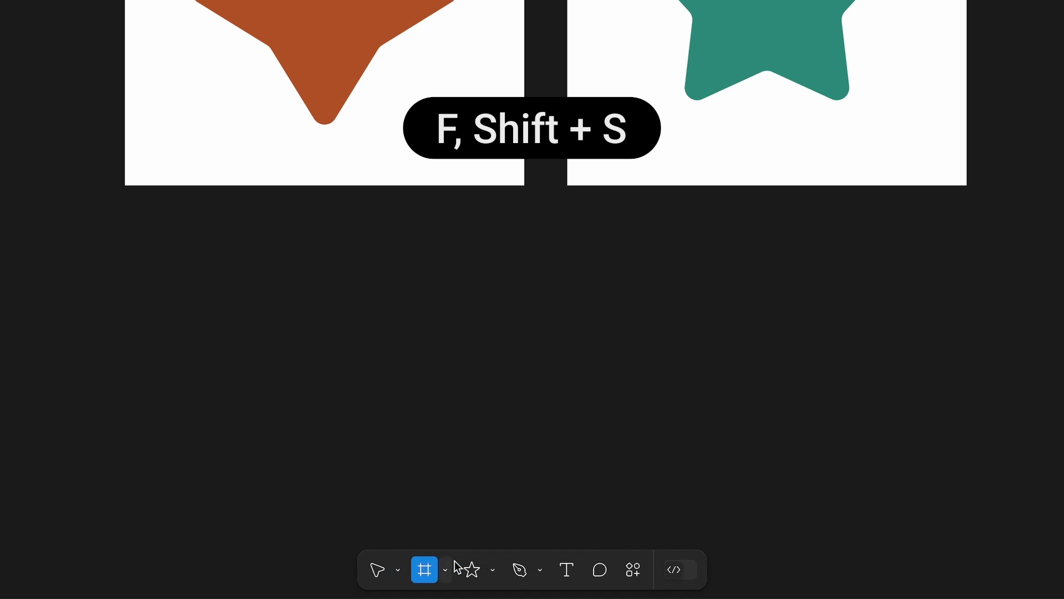
left_click(471, 569)
Pin the comment 'Sweet!' on Star A's orange star, then turn on Dev Mode
left_click(493, 570)
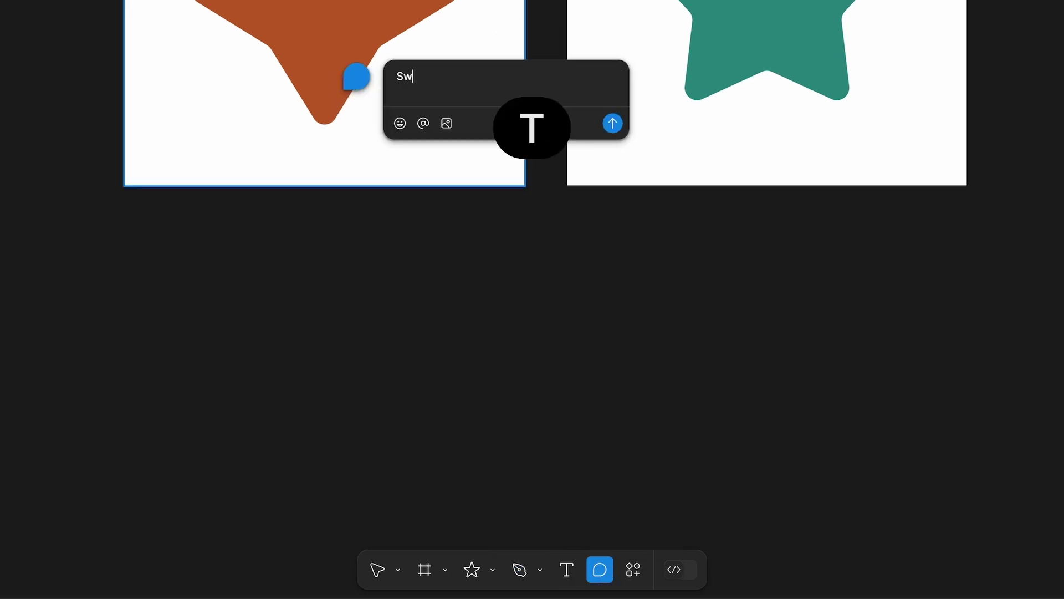
key("Return")
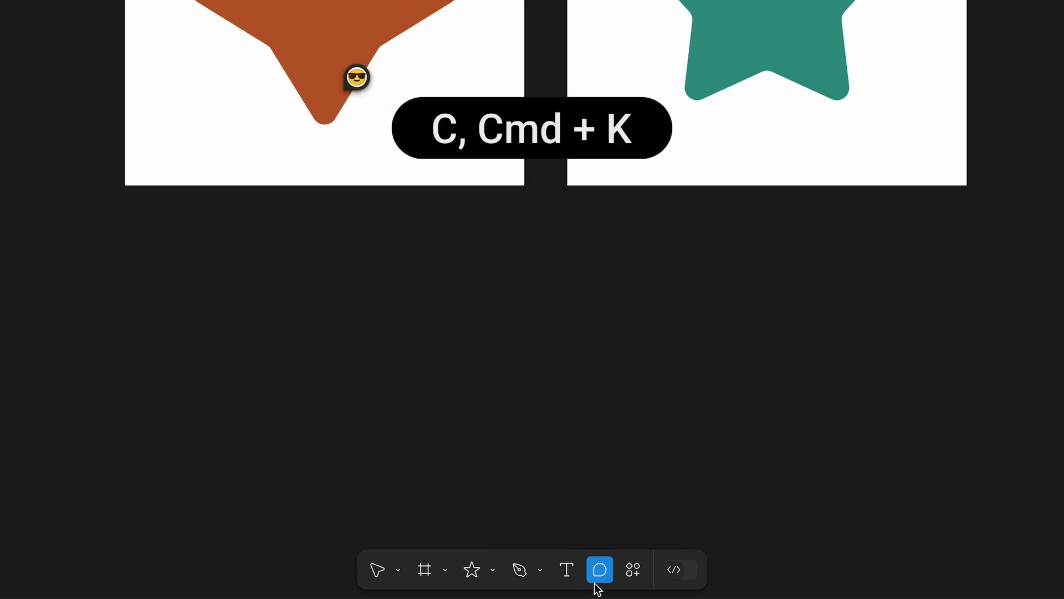
left_click(632, 577)
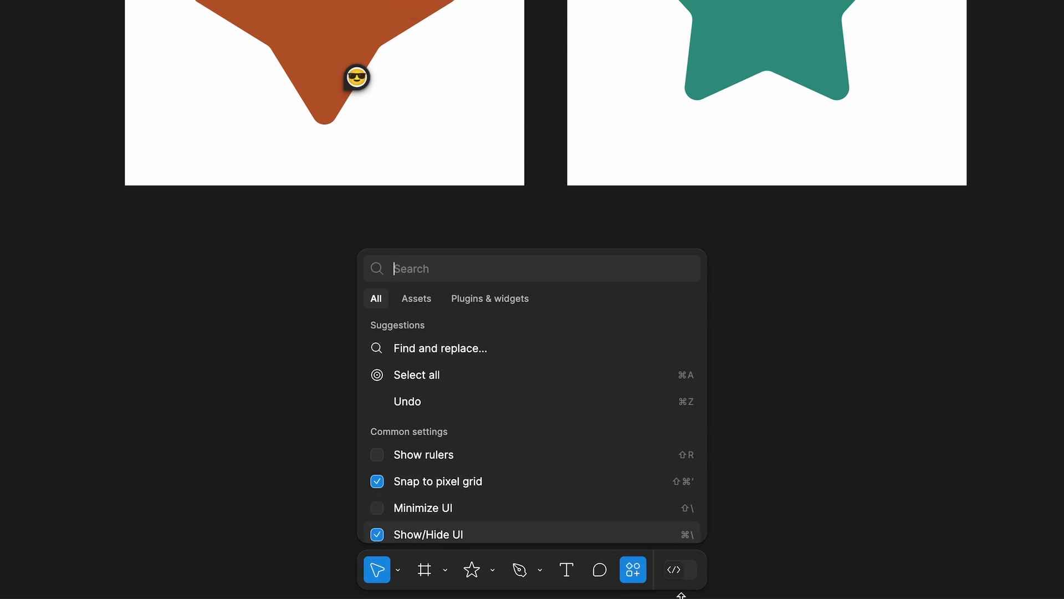
key("Escape")
left_click(677, 575)
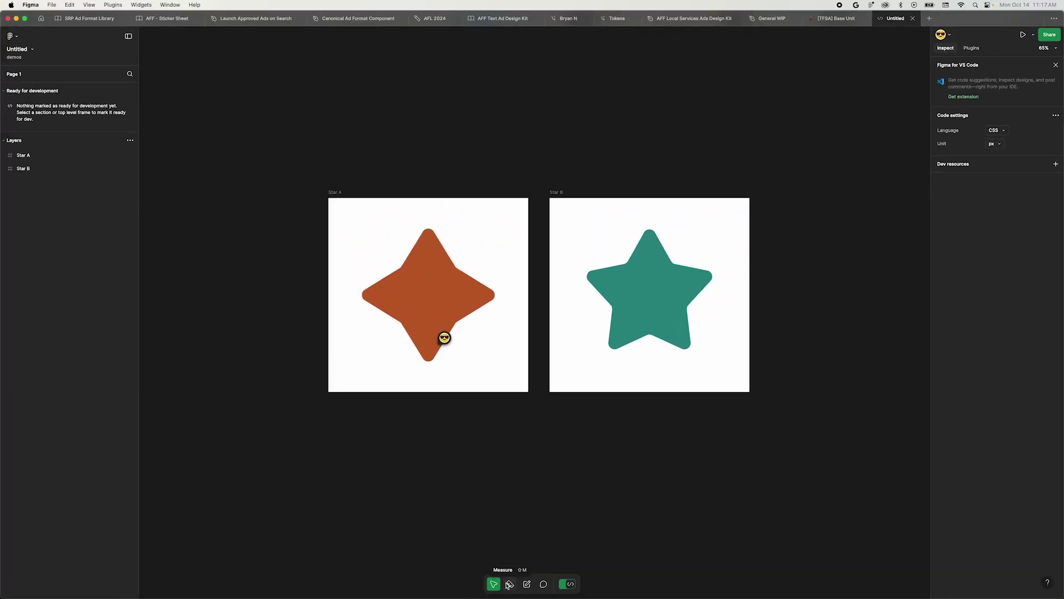
Measure the 102 gap from the orange star's right point to Star A's edge
left_click(509, 584)
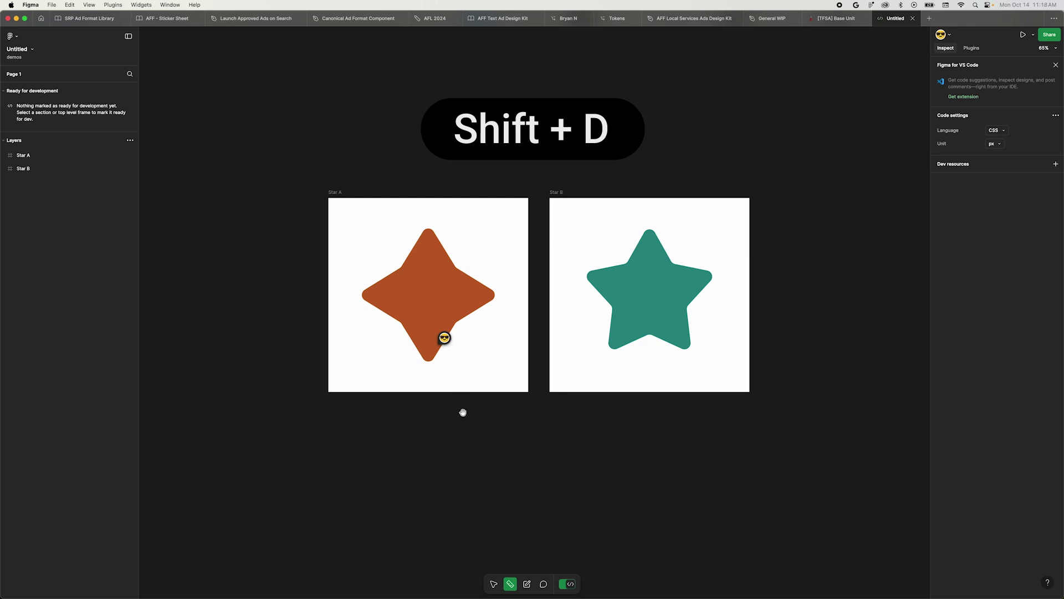
scroll(429, 365, "up", 1)
left_click(428, 370)
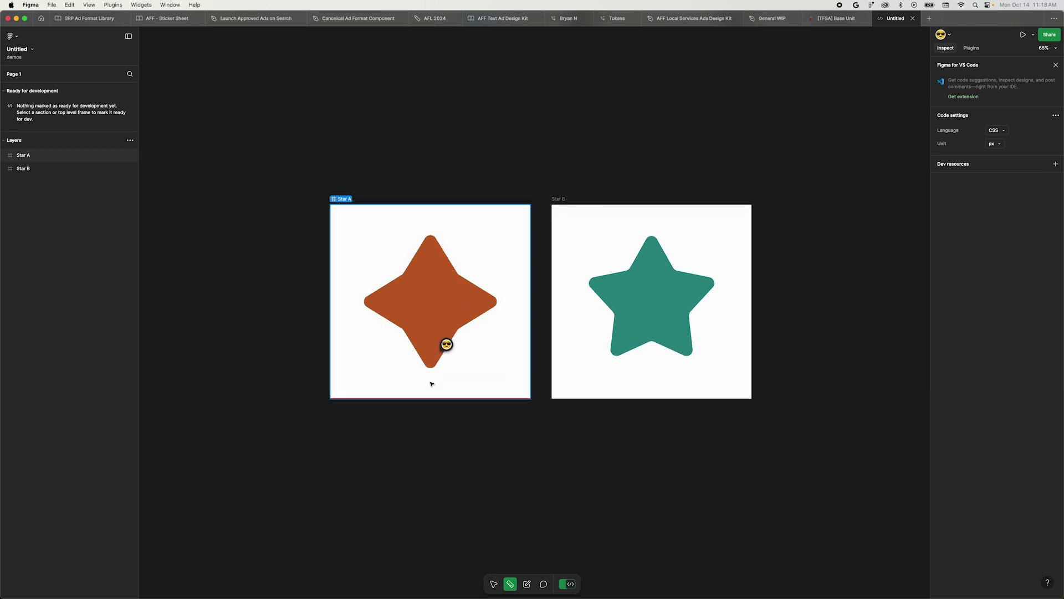
key("shift+m")
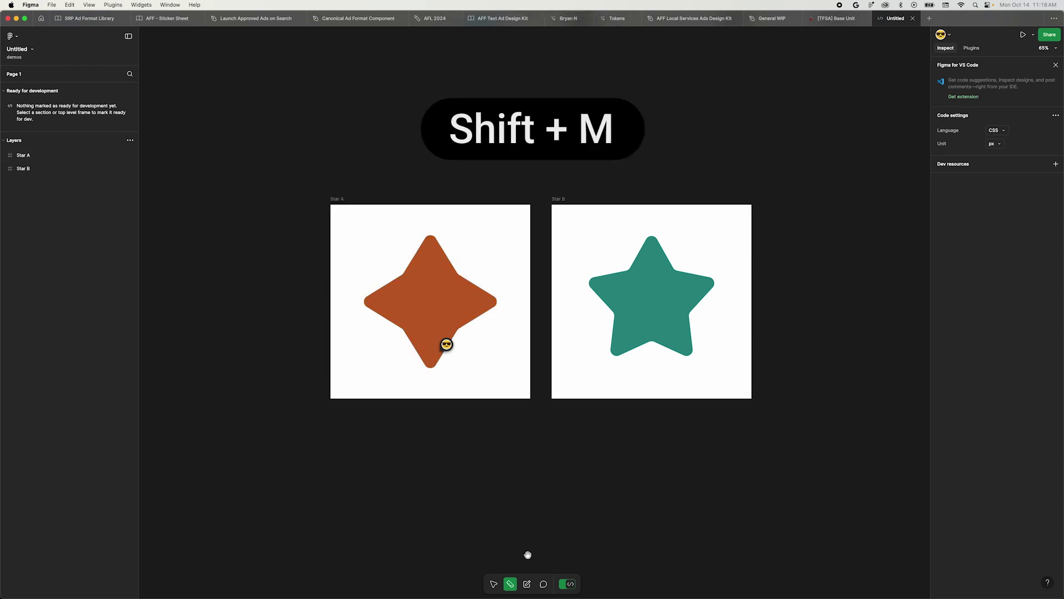
left_click(477, 288)
key("shift+a")
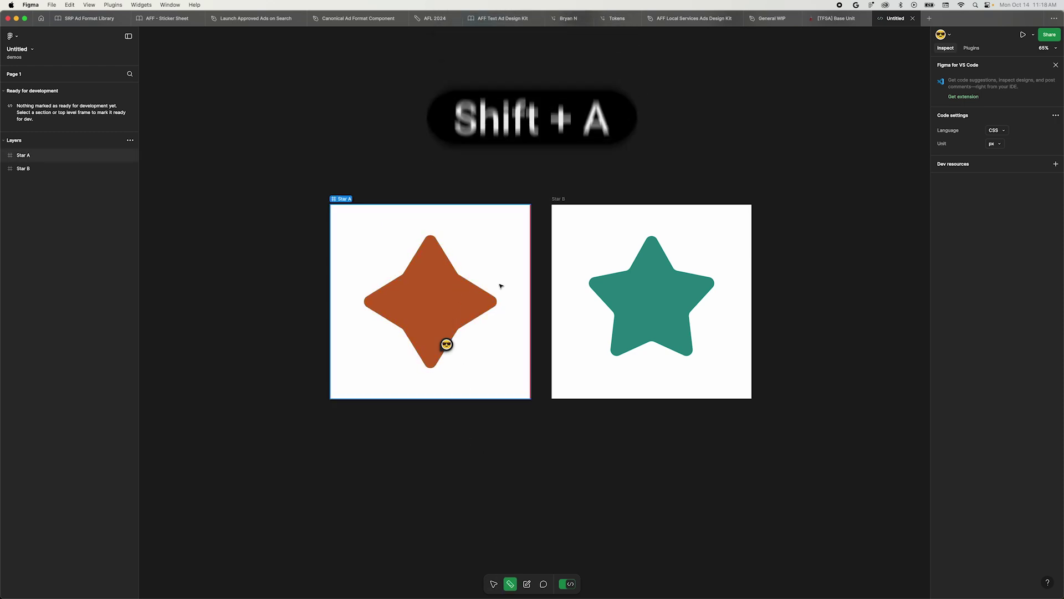
left_click(526, 296)
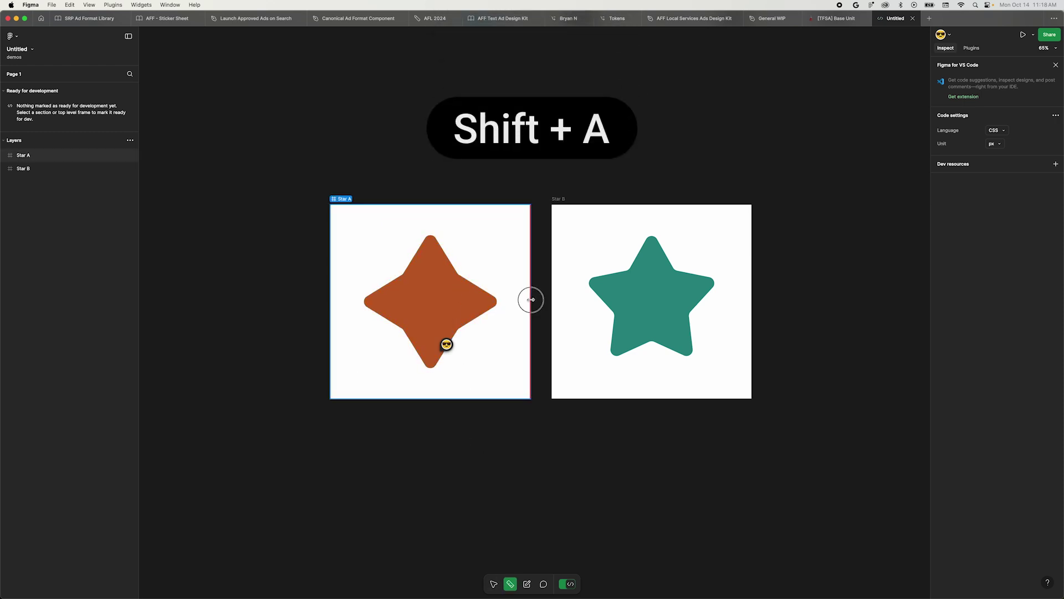
left_click(500, 303)
left_click(493, 300)
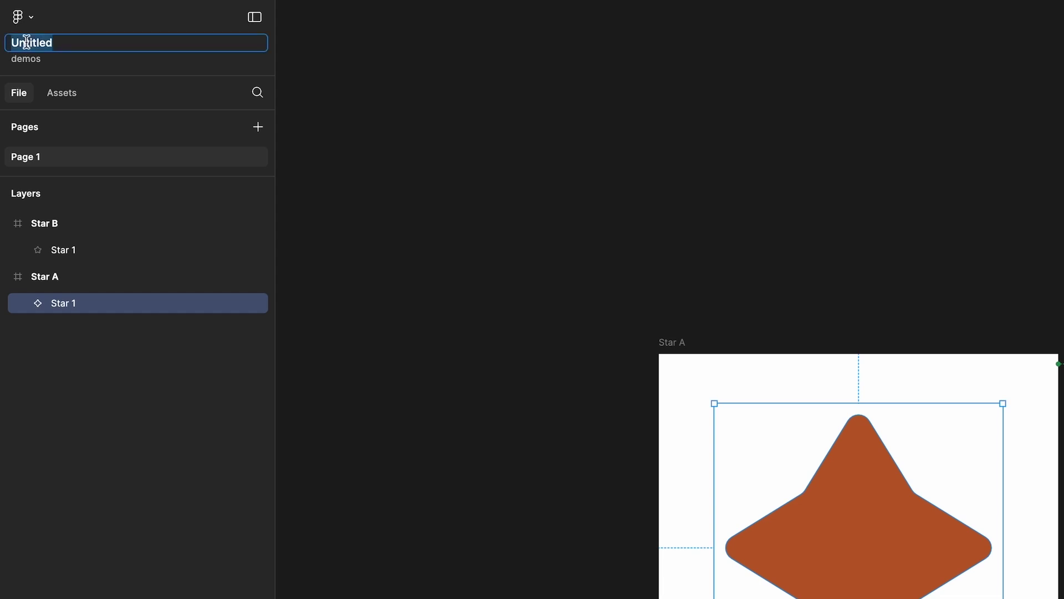
Rename the file to 'Star Rating' and check the file-name menu
type("Star Rating")
key("Return")
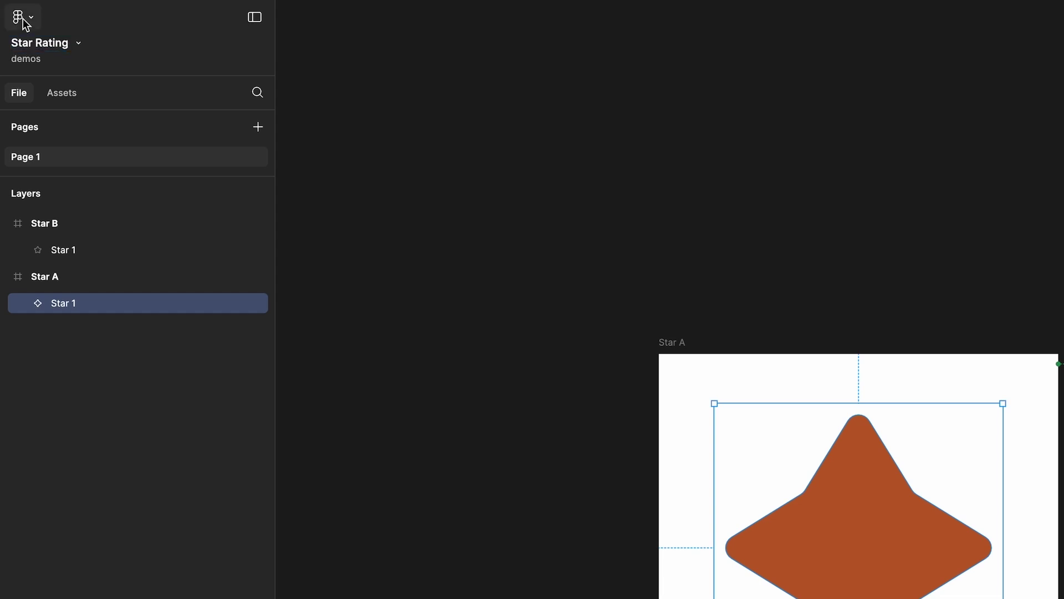
left_click(79, 42)
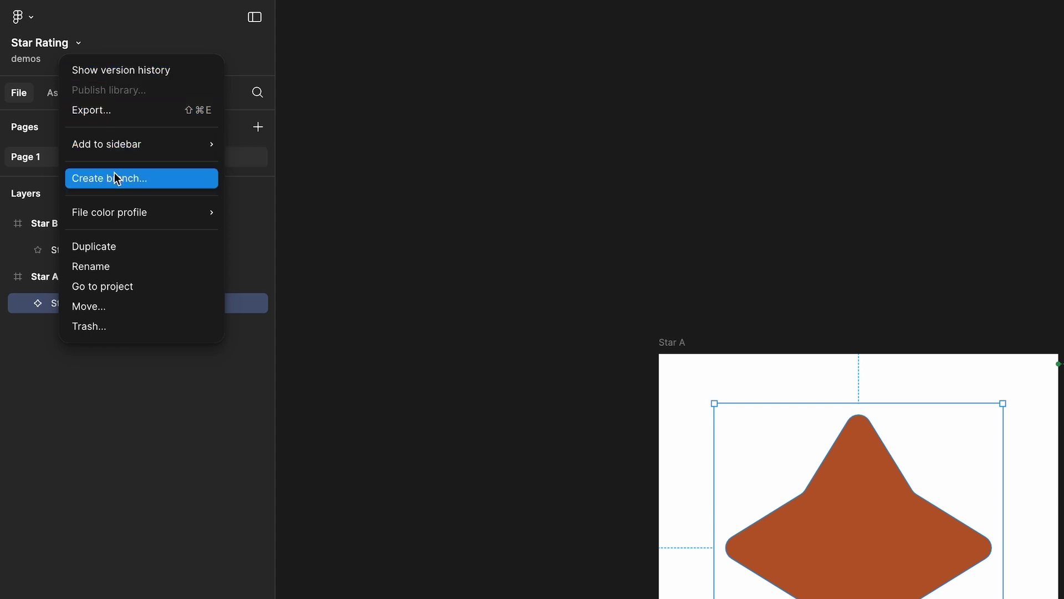
mouse_move(115, 216)
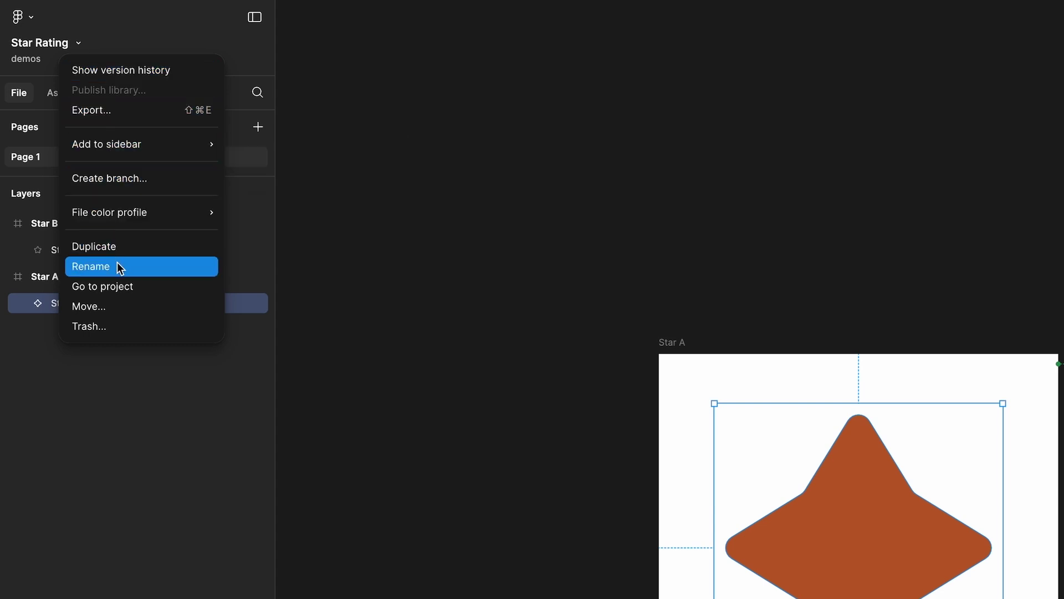
left_click(99, 33)
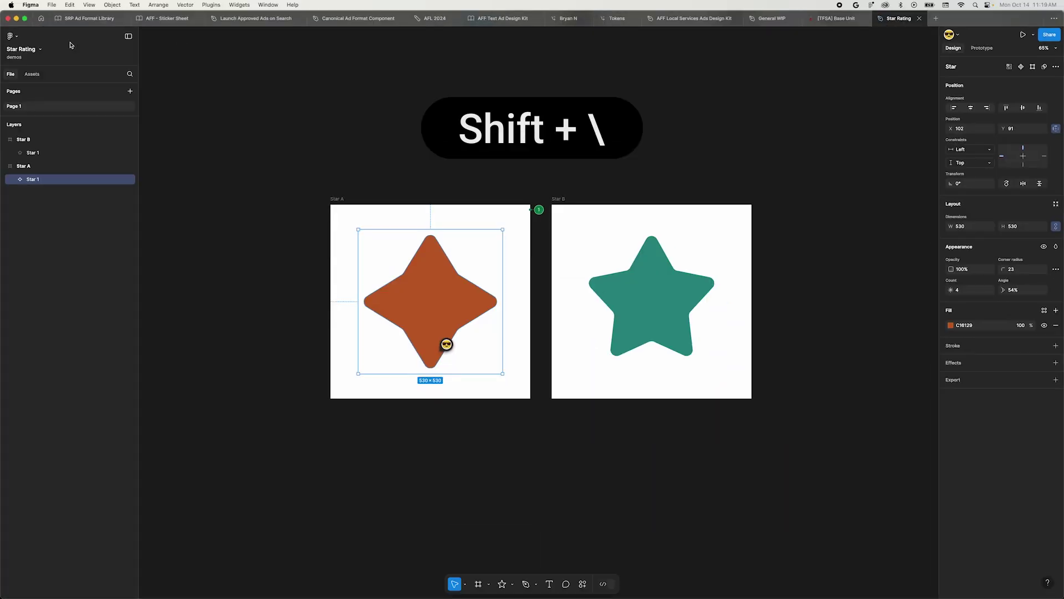
left_click(154, 173)
Widen the layers sidebar and slightly narrow the properties panel
left_click_drag(237, 183, 199, 180)
mouse_move(938, 240)
left_mouse_down()
mouse_move(809, 231)
mouse_move(1016, 240)
mouse_move(818, 230)
mouse_move(944, 241)
left_mouse_up()
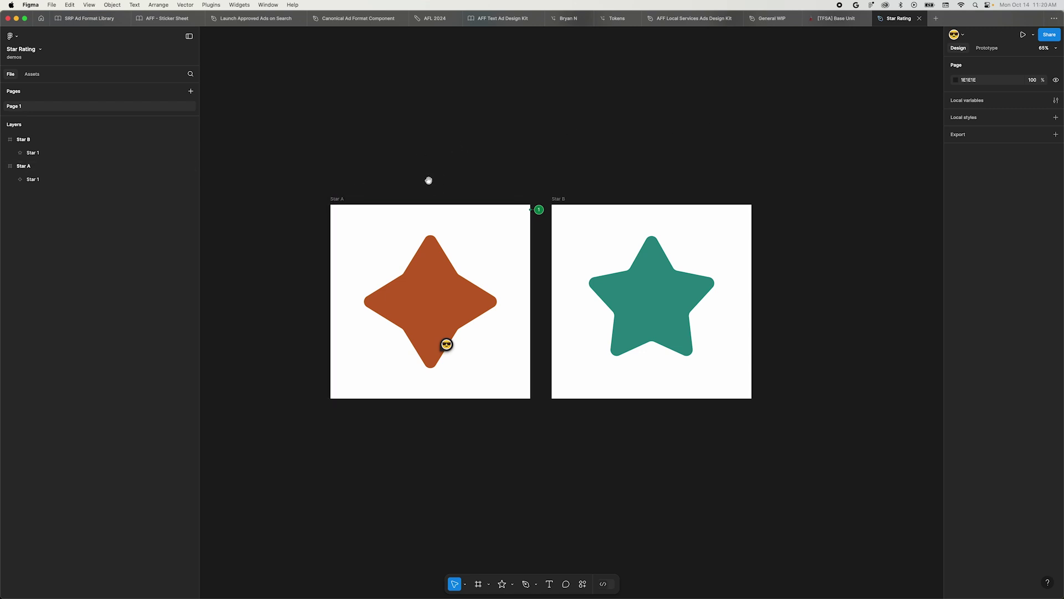
left_click_drag(427, 180, 435, 177)
Select the Star A frame, showing its 734 × 712 size and FFFFFF fill
left_click(356, 189)
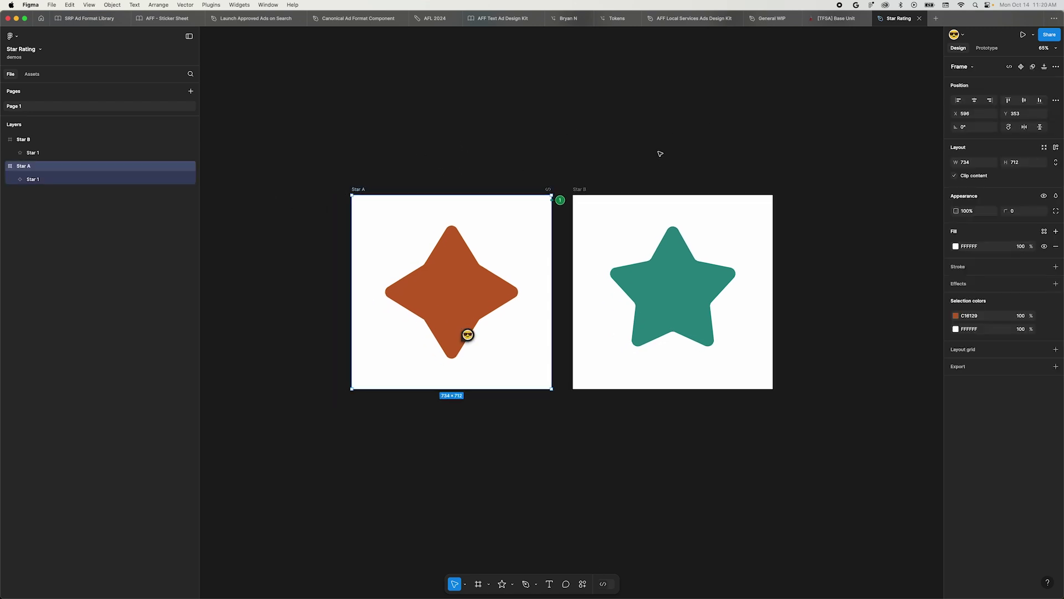
scroll(768, 163, "up", 2)
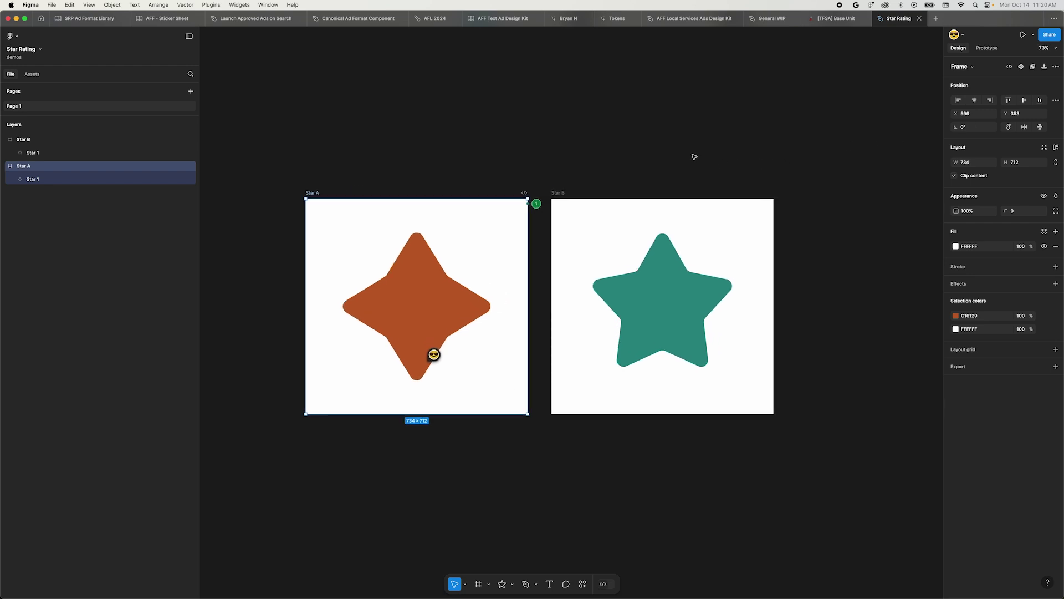
scroll(688, 152, "left", 2)
scroll(689, 152, "down", 2)
left_click(441, 151)
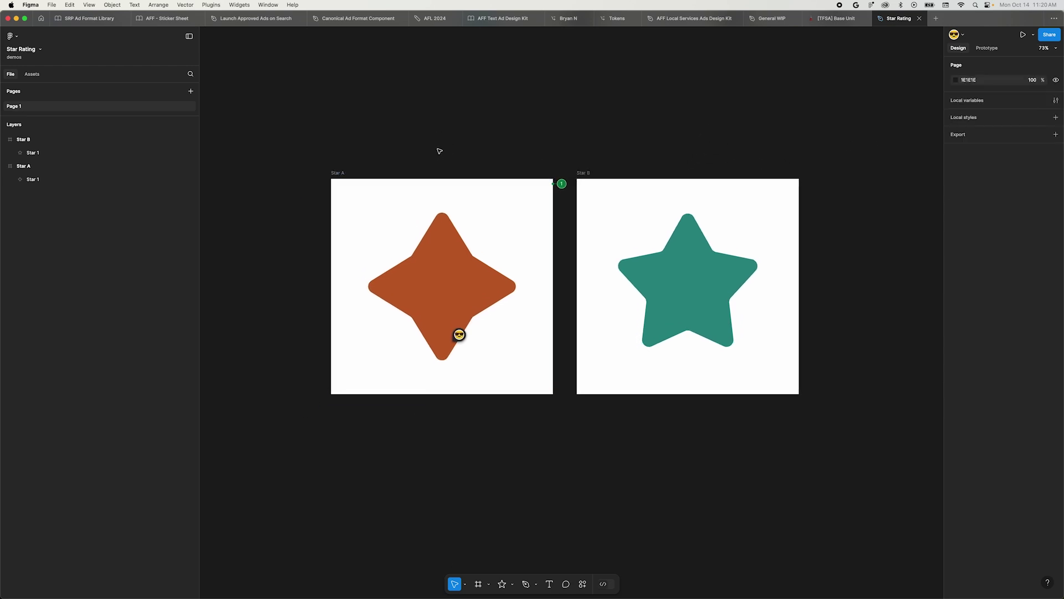
scroll(415, 151, "up", 2)
scroll(432, 136, "right", 2)
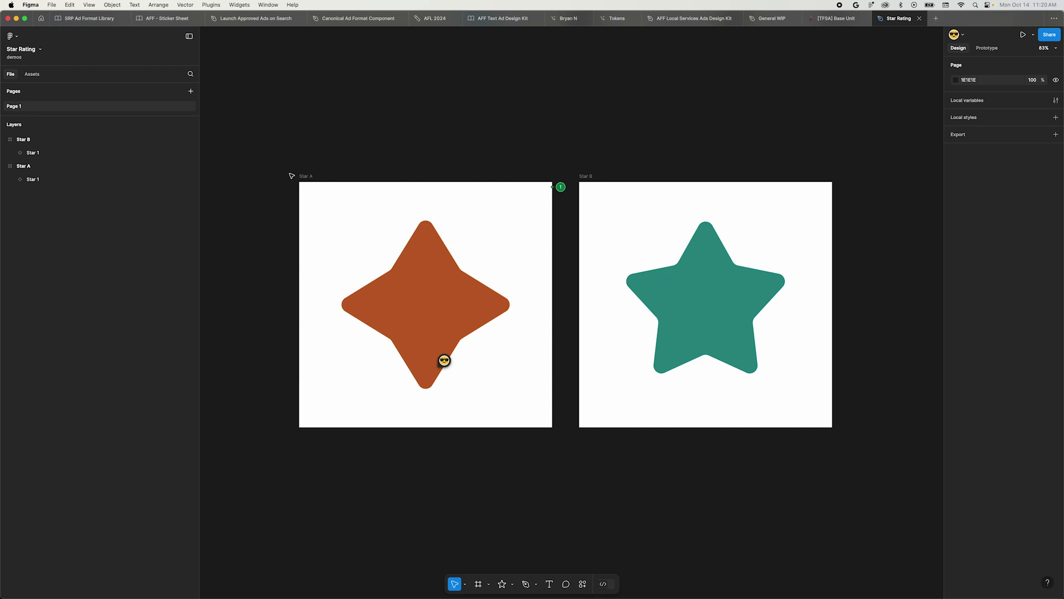
left_click(306, 177)
left_click(306, 177)
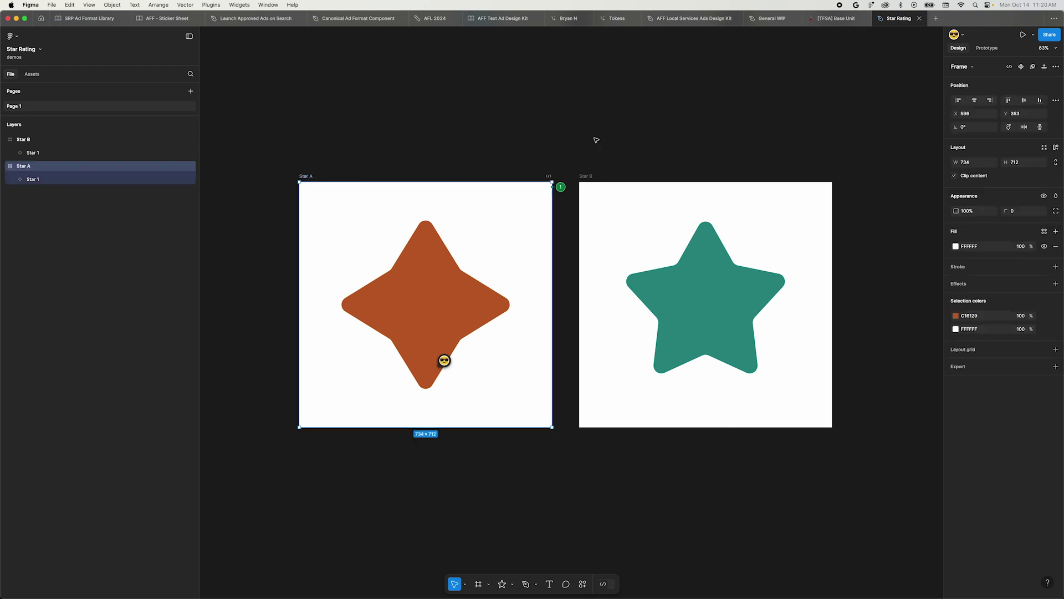
Turn on property labels in the design panel from the view options
left_click(1056, 49)
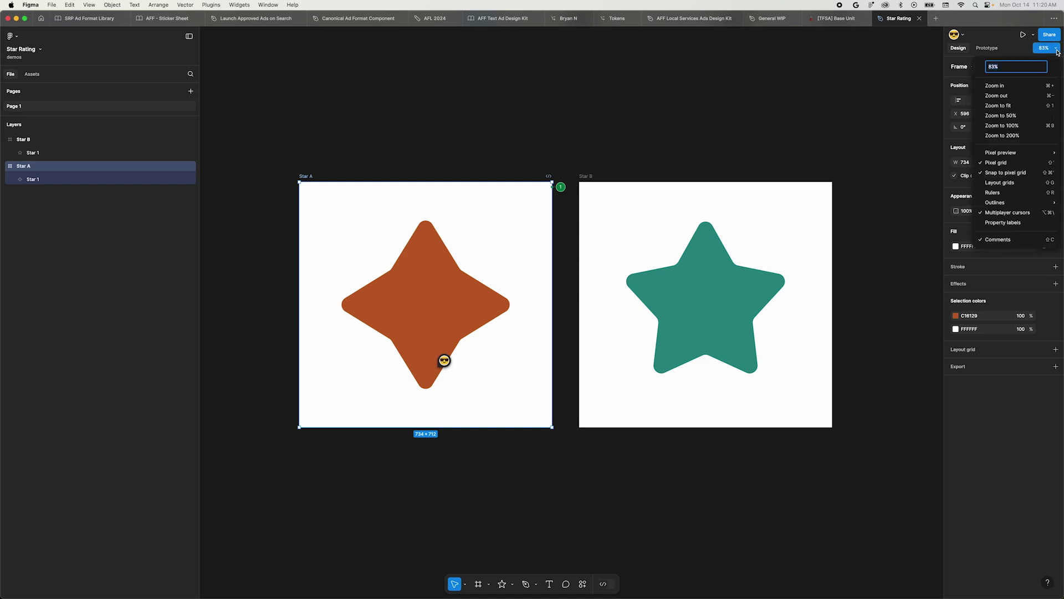
left_click(1010, 222)
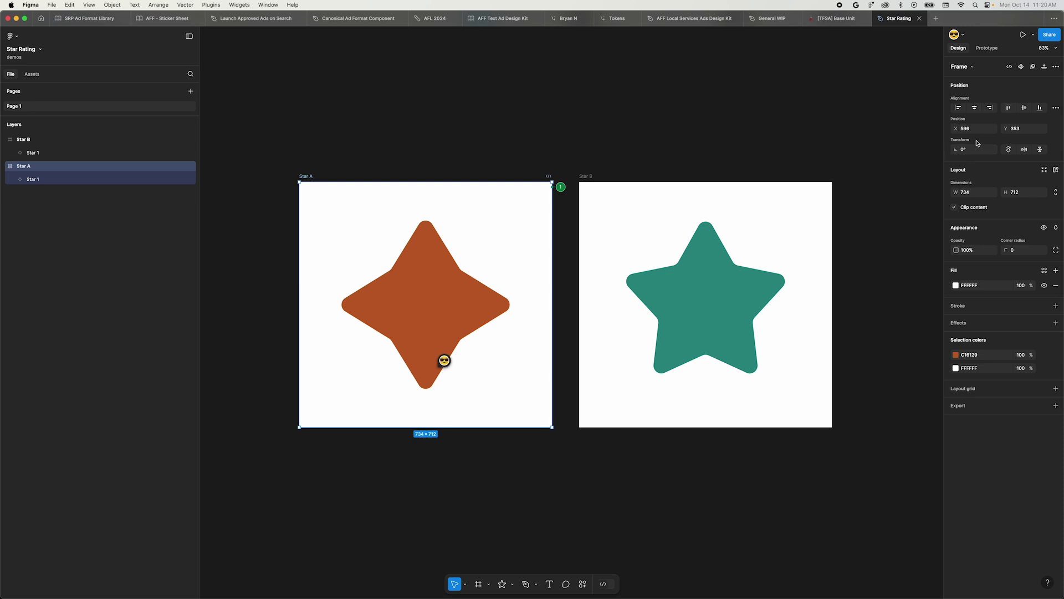
left_click(287, 204)
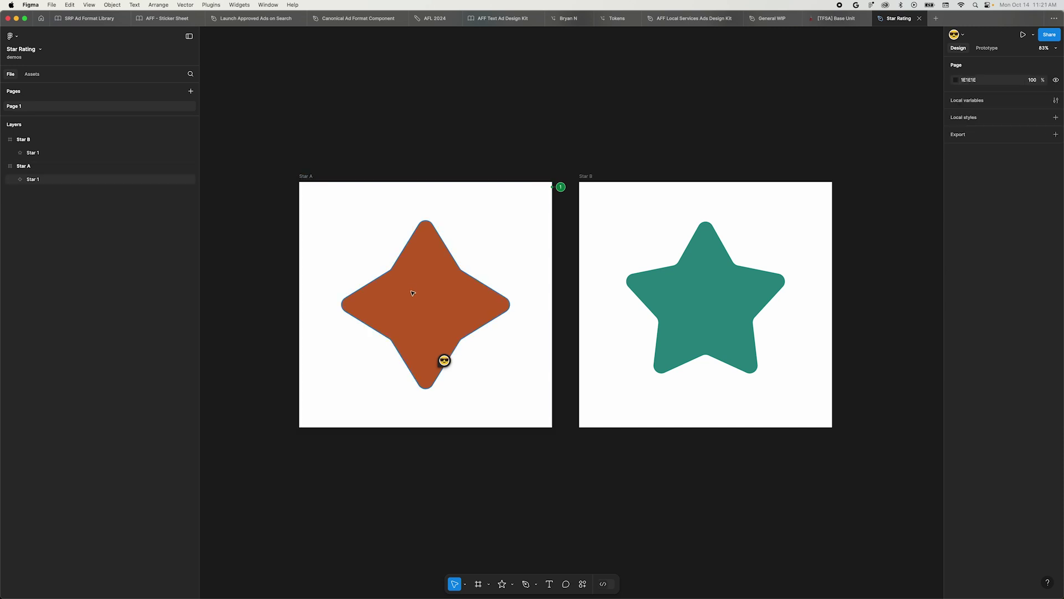
Select the orange star in Star A: 530 × 530, radius 23, C16129 fill
left_click(308, 176)
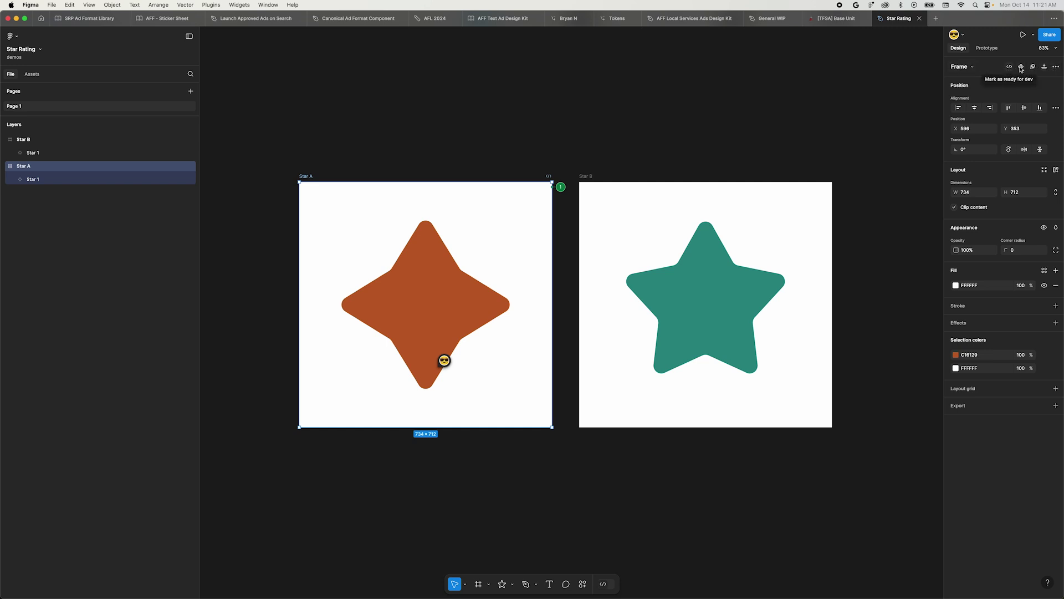
left_click(1056, 67)
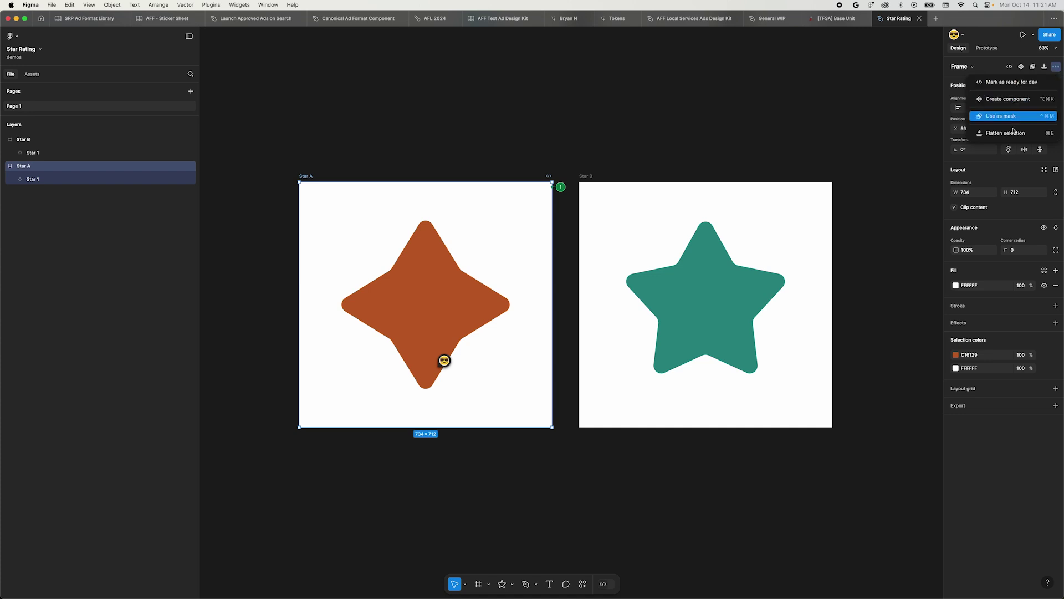
left_click(1055, 67)
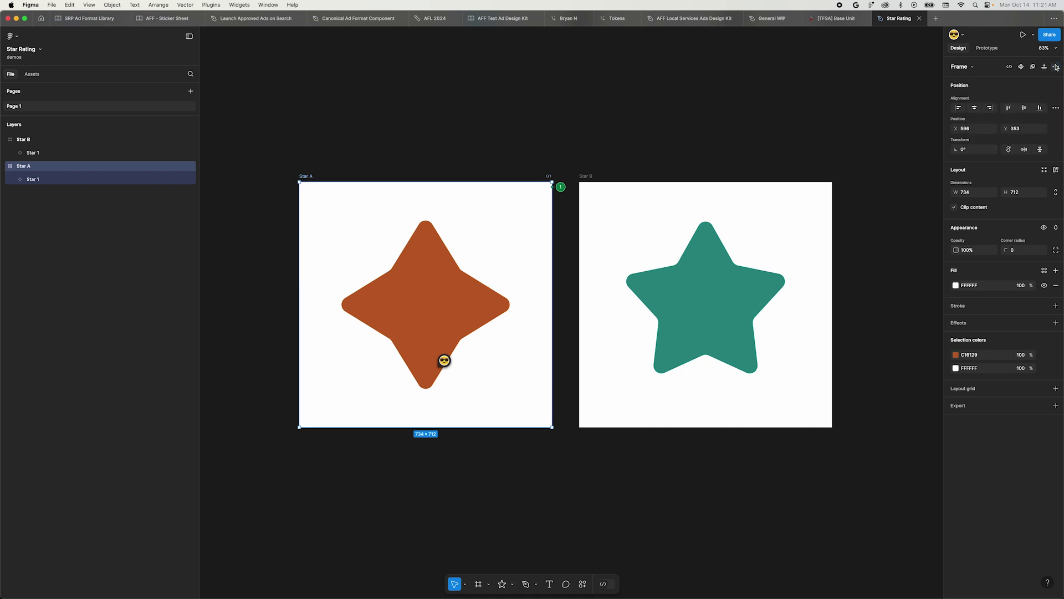
left_click(444, 303)
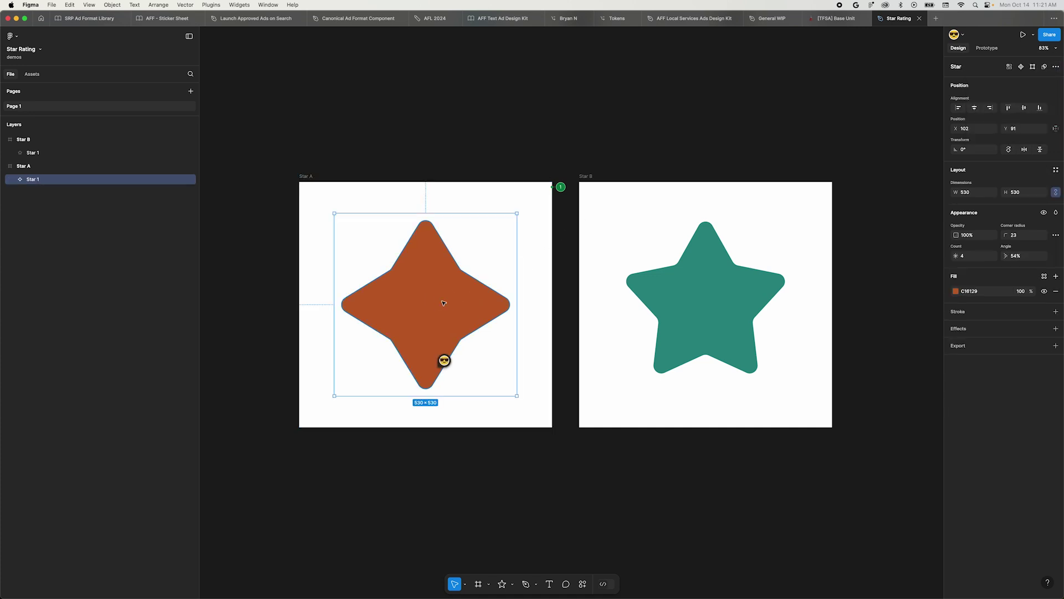
Add auto layout to the Star A frame
left_click(1055, 128)
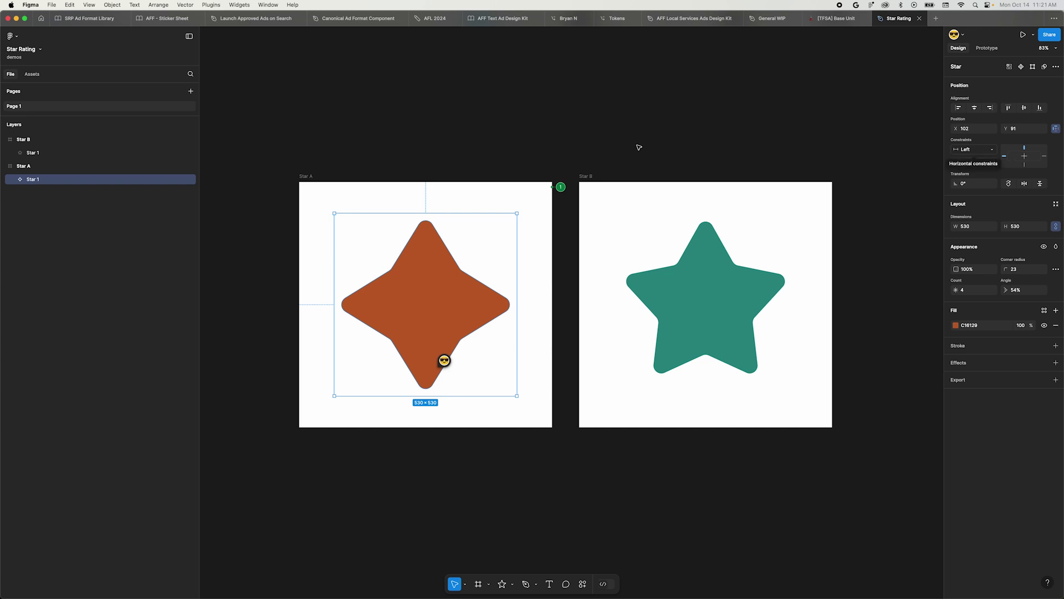
left_click(301, 179)
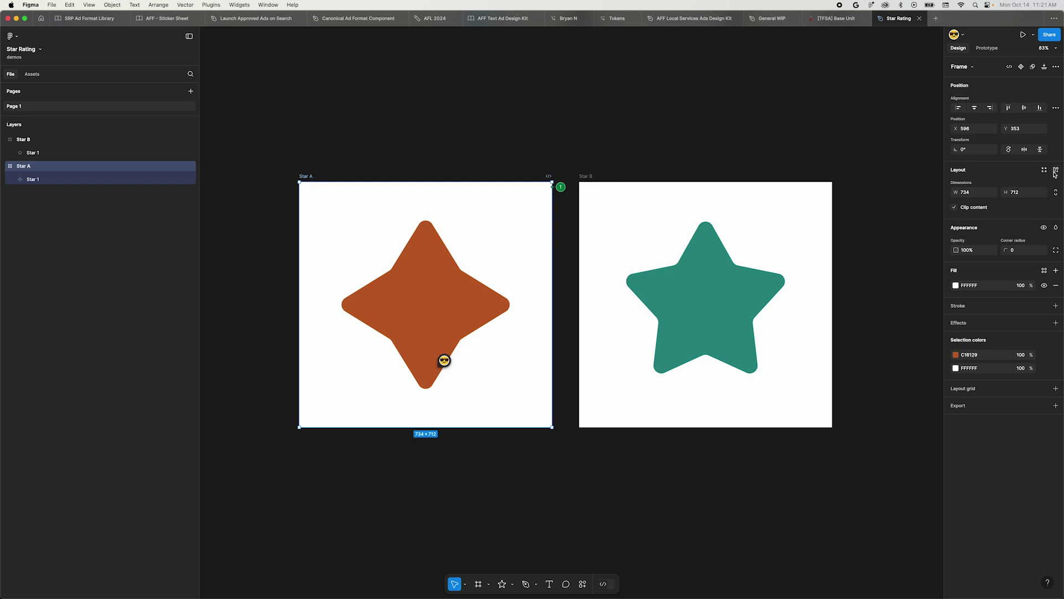
left_click(1056, 171)
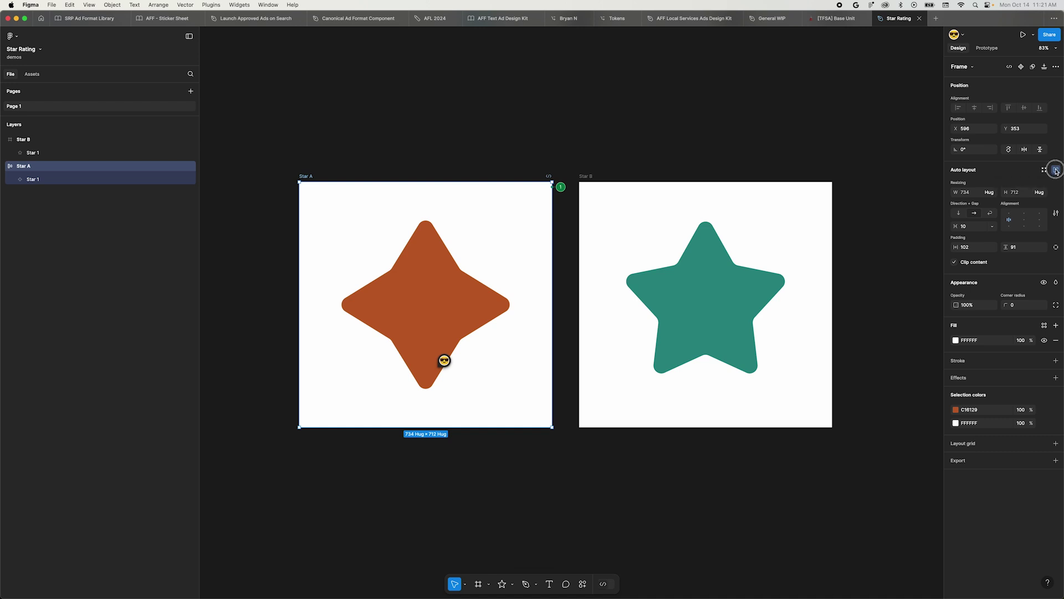
left_click(1056, 171)
left_click(1056, 171)
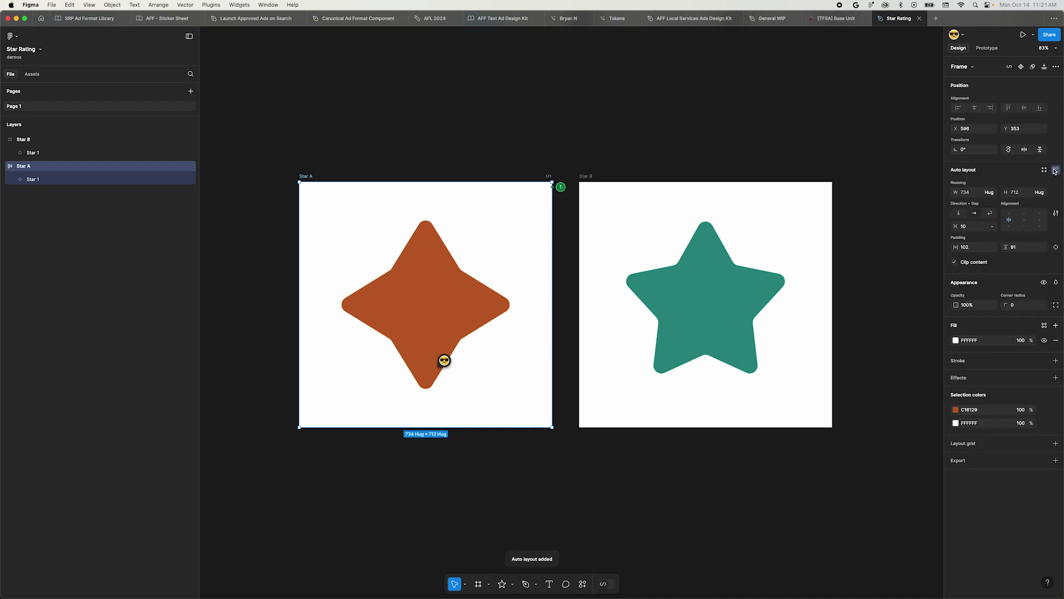
Make the orange star ignore auto layout and move it to X 213, Y 38
left_click(426, 289)
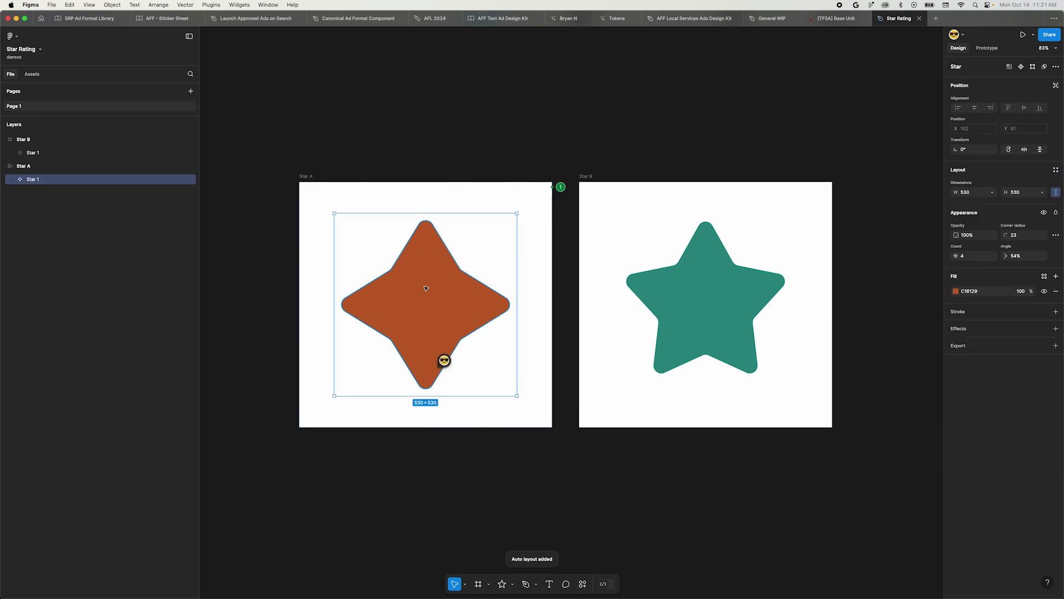
left_click(1056, 85)
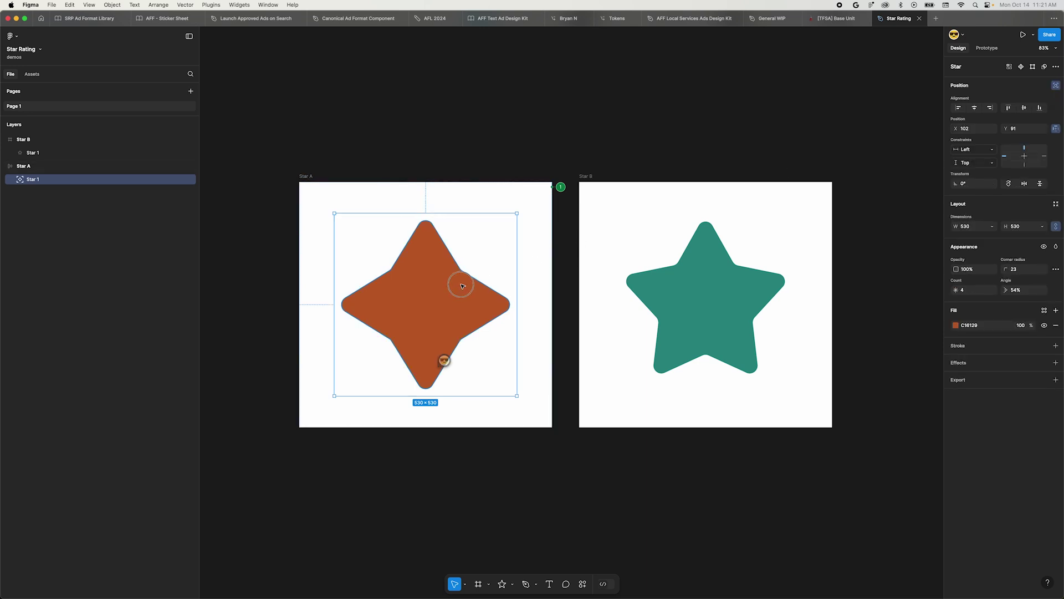
left_click_drag(444, 273, 483, 255)
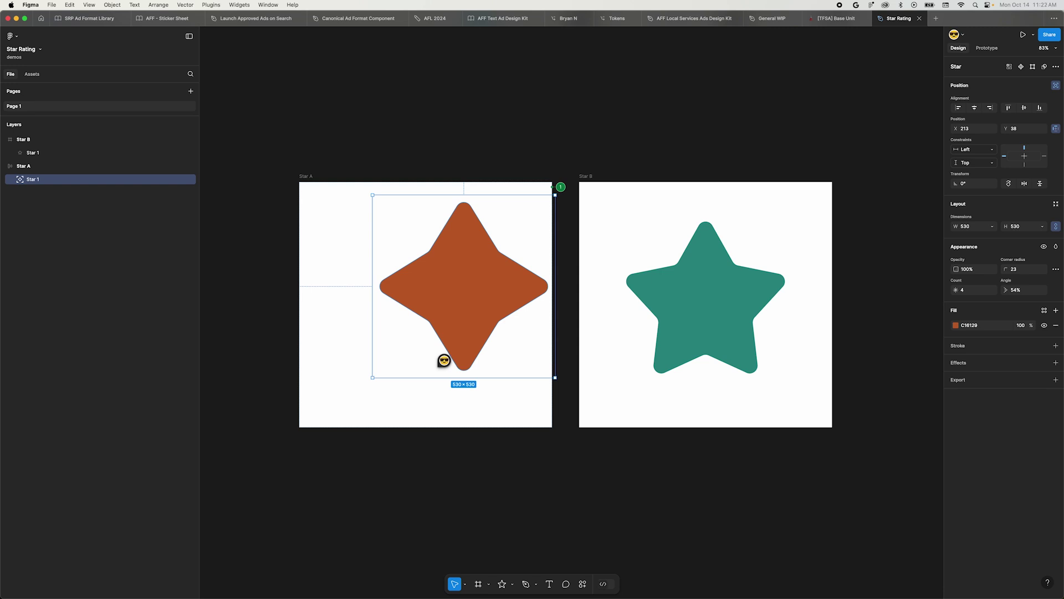
left_click(612, 157)
scroll(549, 204, "down", 2)
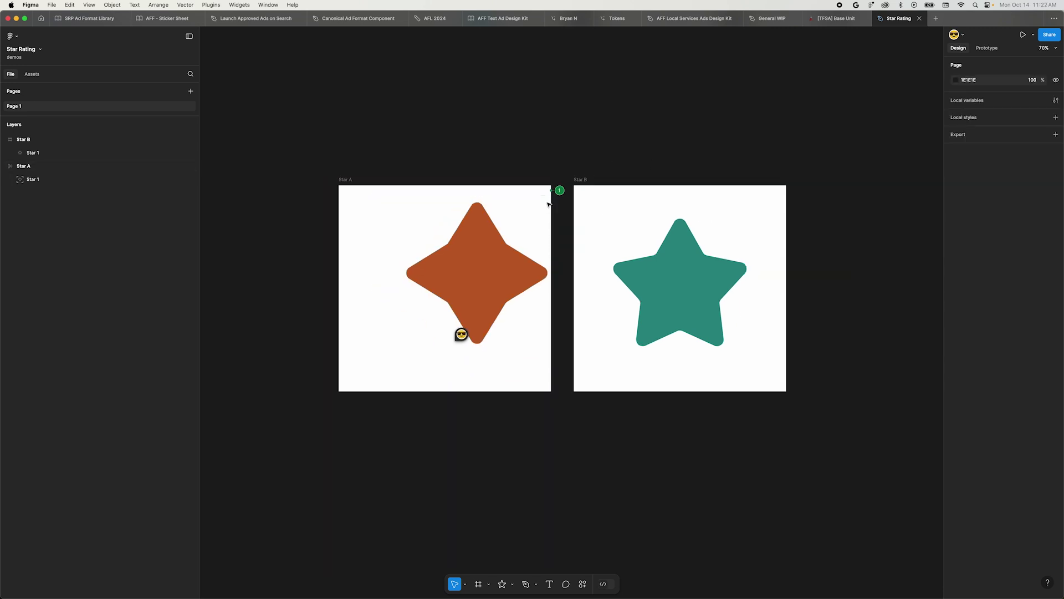
scroll(548, 204, "down", 2)
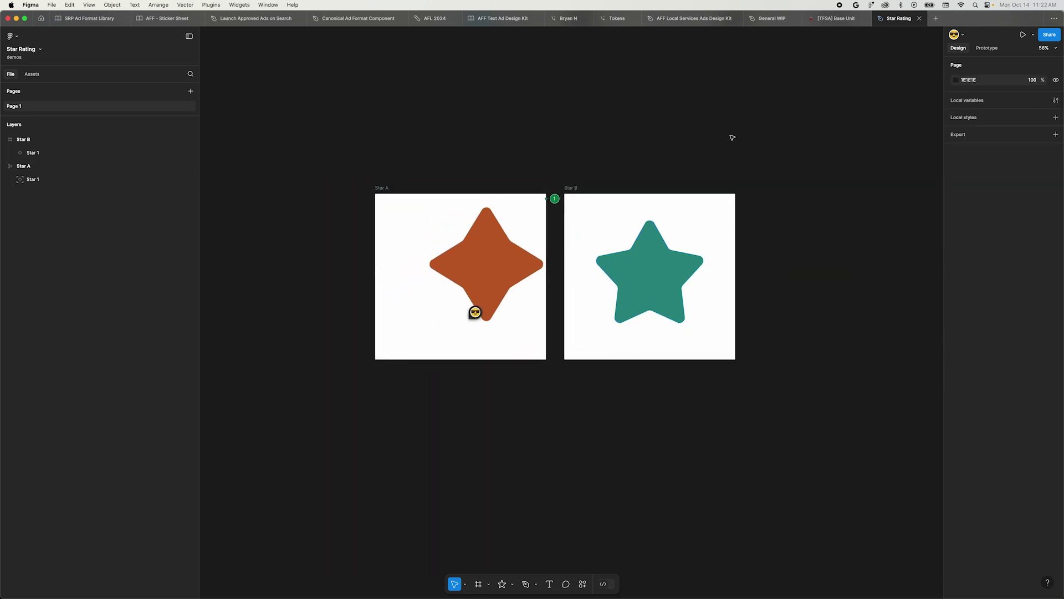
left_click(1047, 580)
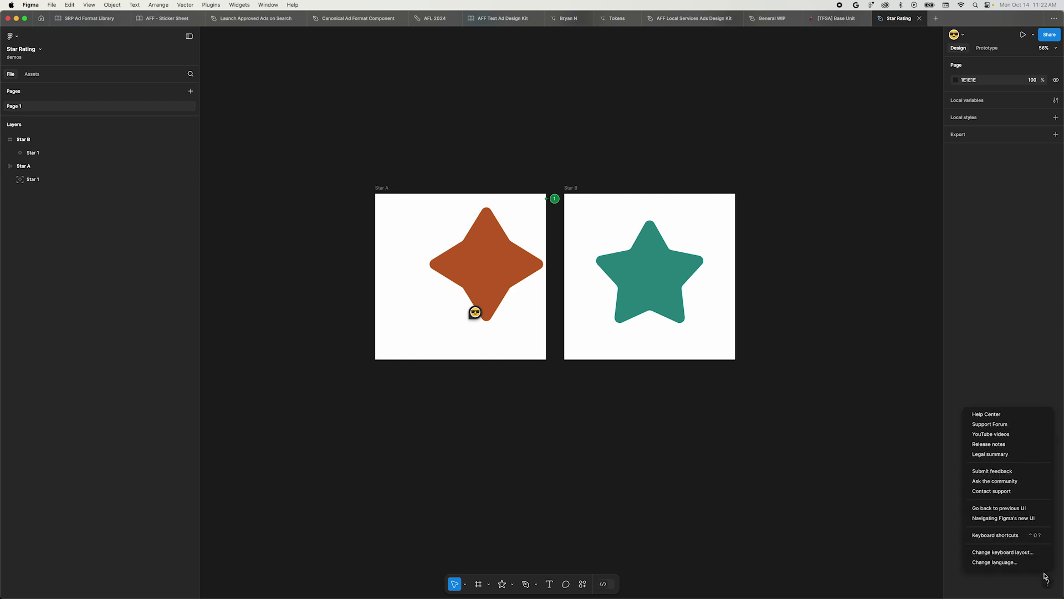
left_click(996, 535)
left_click(358, 506)
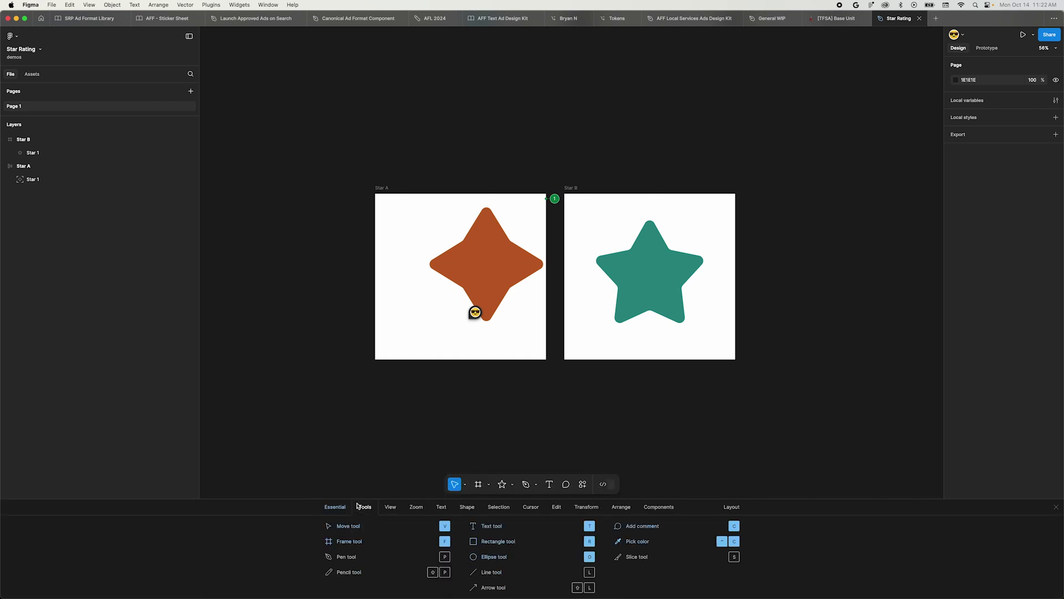
left_click(390, 506)
left_click(416, 507)
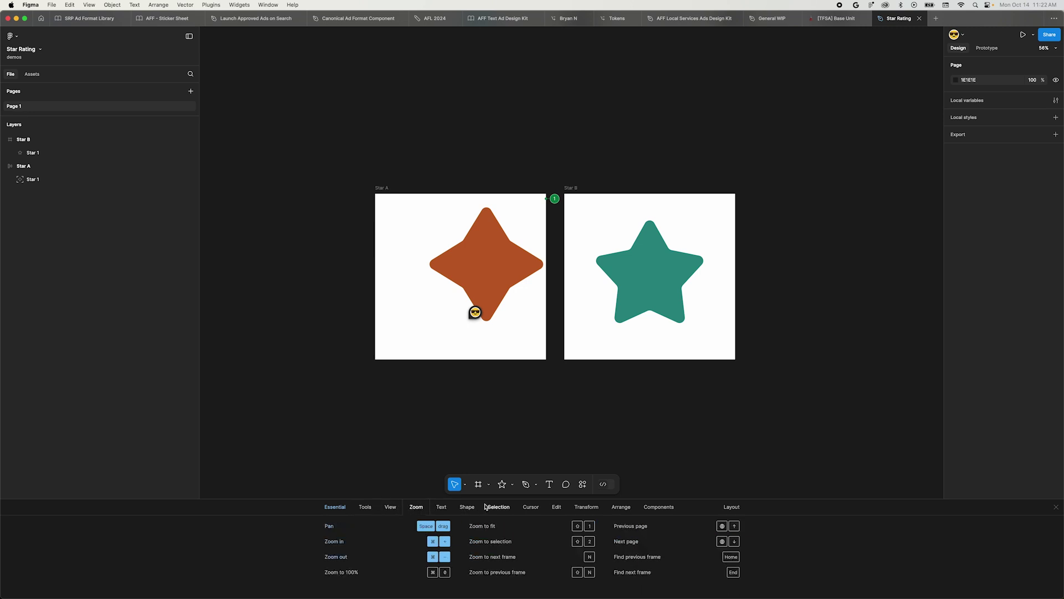
left_click(486, 506)
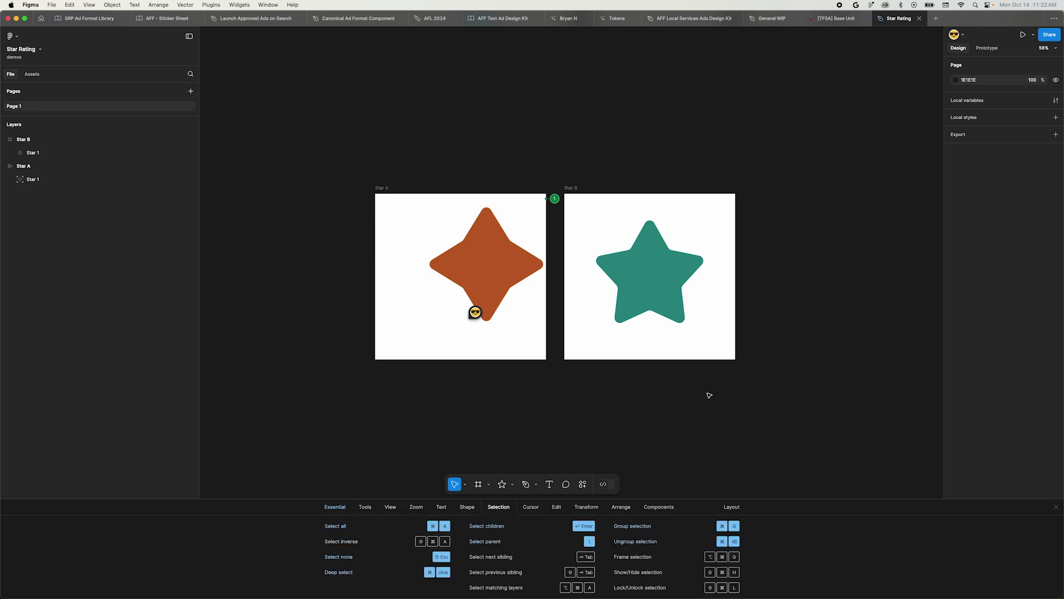
left_click(1053, 506)
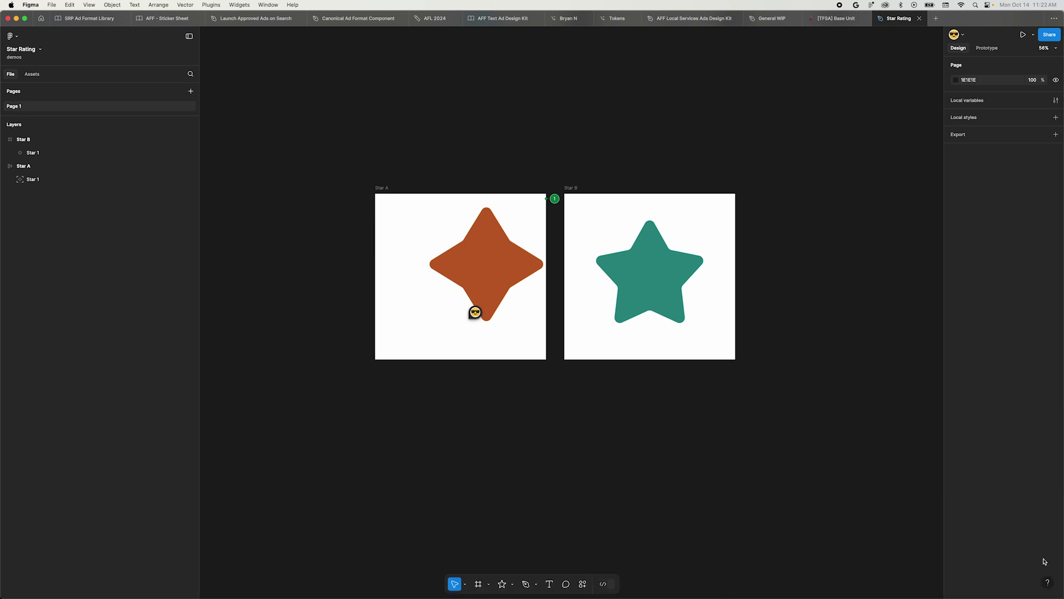
left_click(1047, 582)
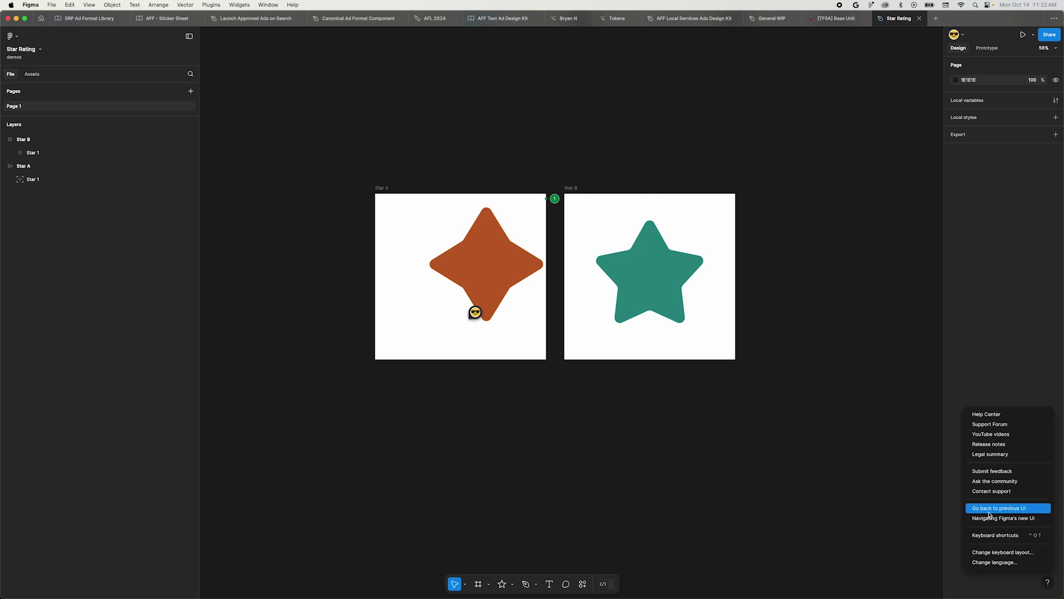
left_click(1047, 582)
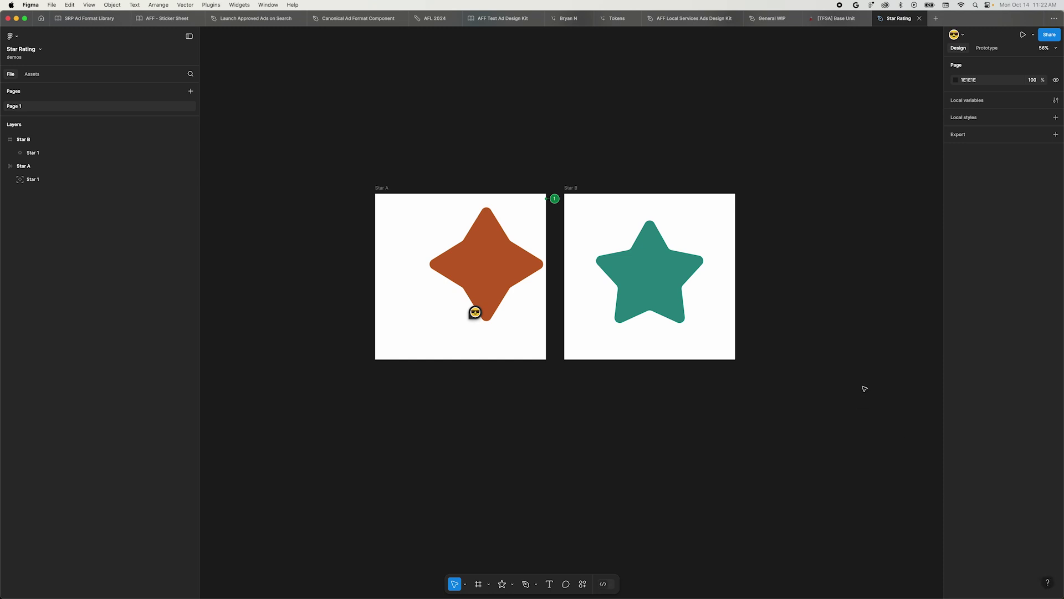